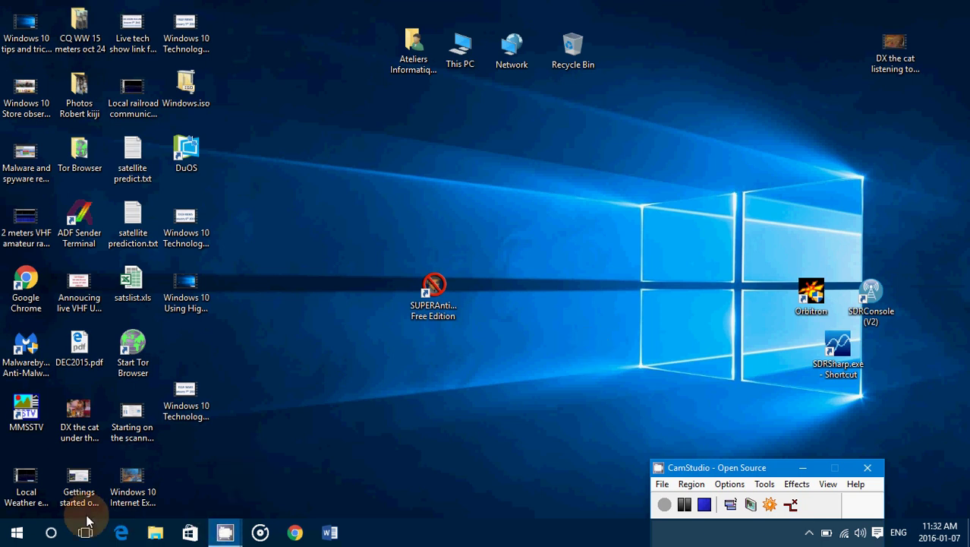
left_click(52, 535)
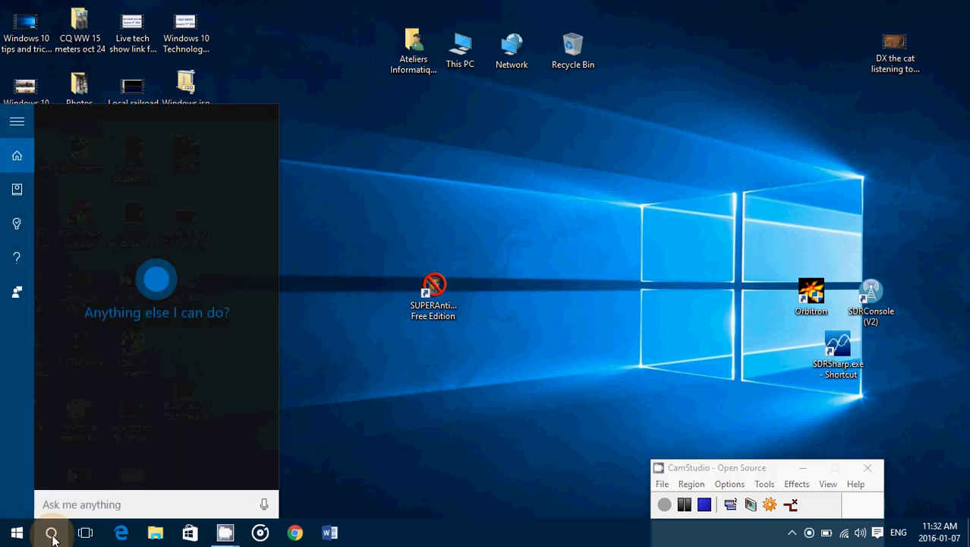
type("alarm")
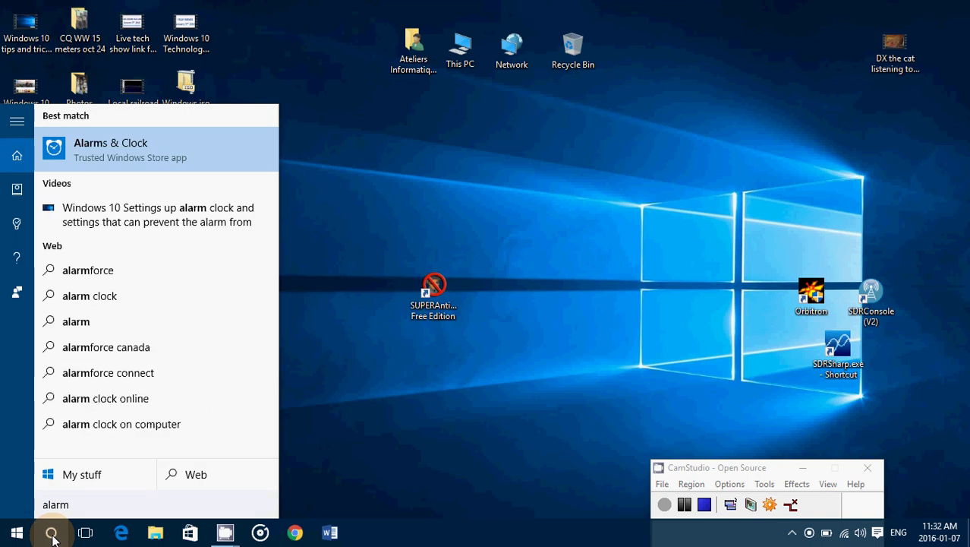
left_click(355, 441)
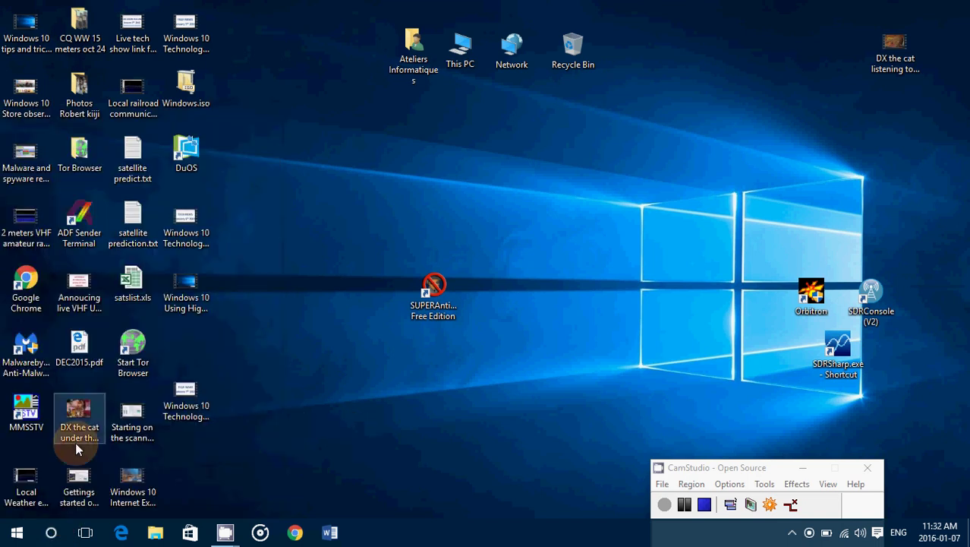
Open Alarms & Clock from the list of all installed apps and maximize its window.
left_click(18, 536)
left_click(17, 502)
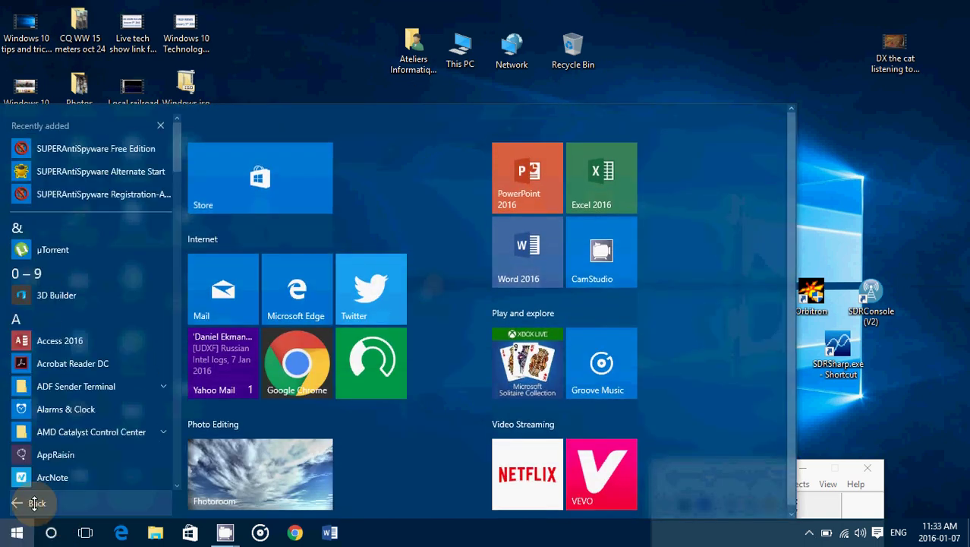
left_click(68, 410)
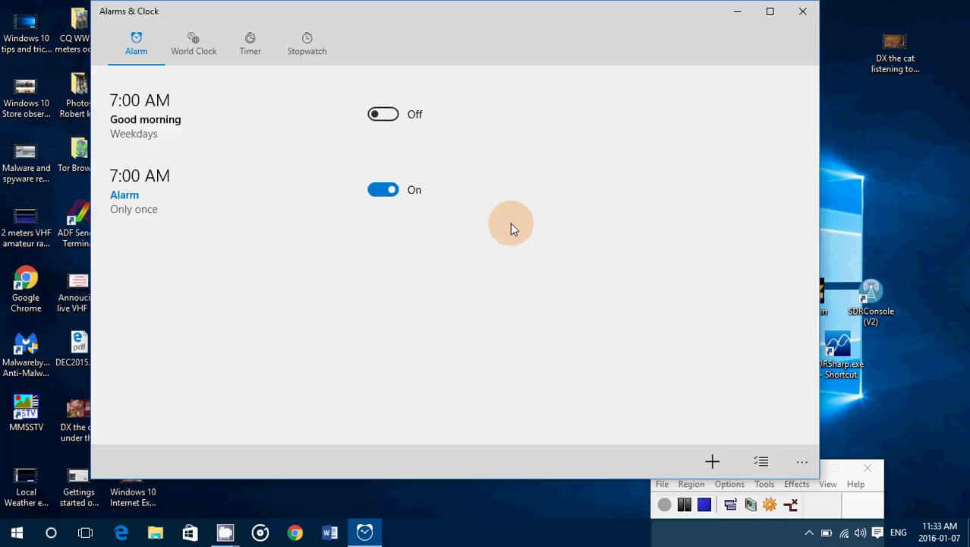
left_click(770, 10)
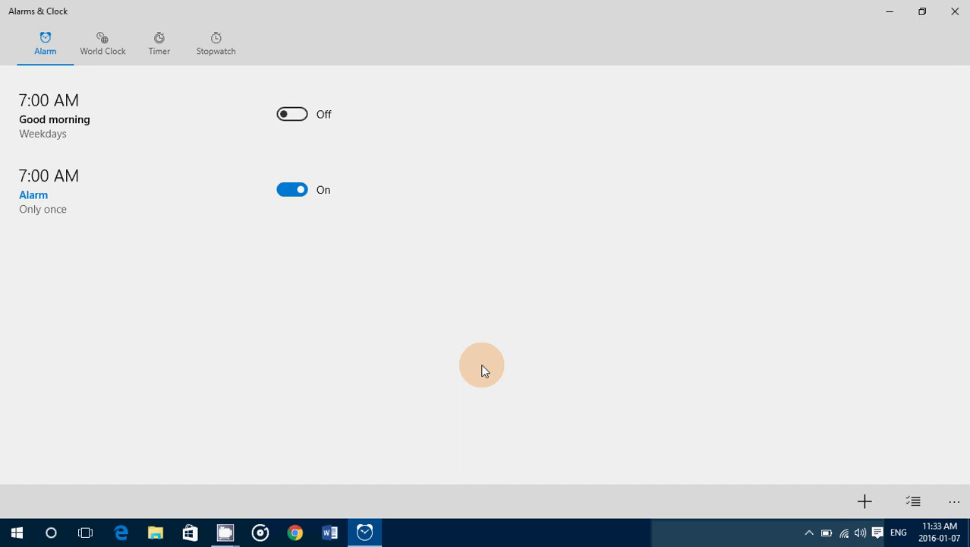
Delete both existing alarms, the one-time "Alarm" and the weekday "Good morning" alarm.
left_click(122, 201)
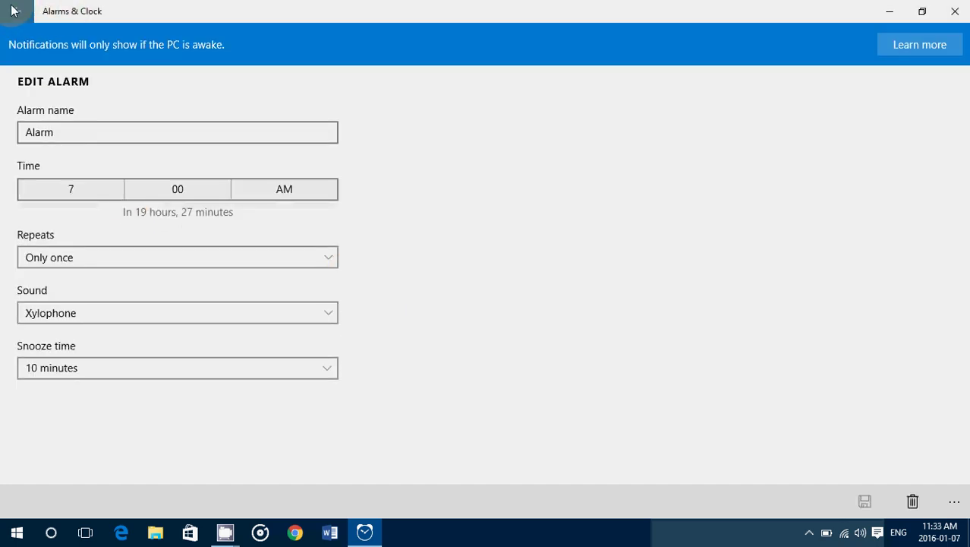
left_click(913, 502)
left_click(65, 98)
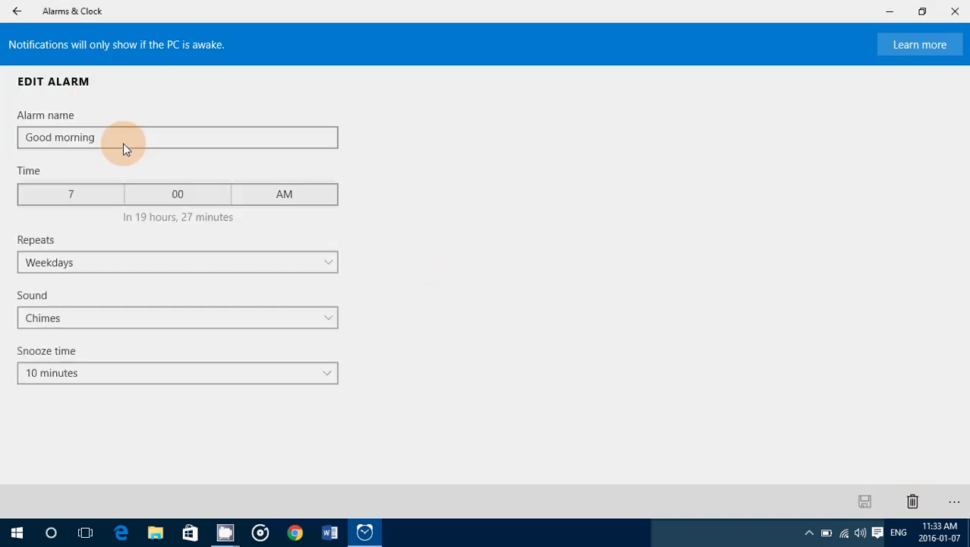
left_click(912, 501)
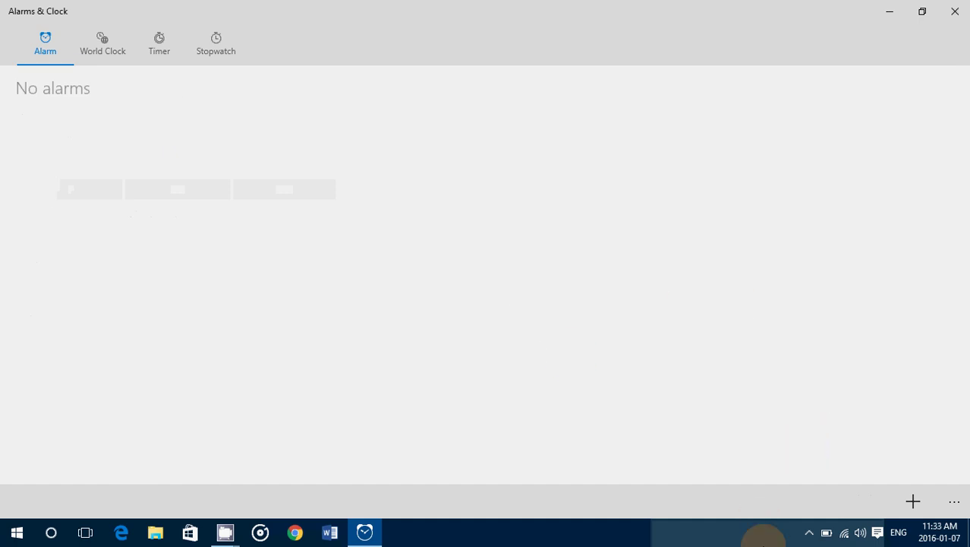
Add a new alarm and name it "go to the gym".
left_click(913, 501)
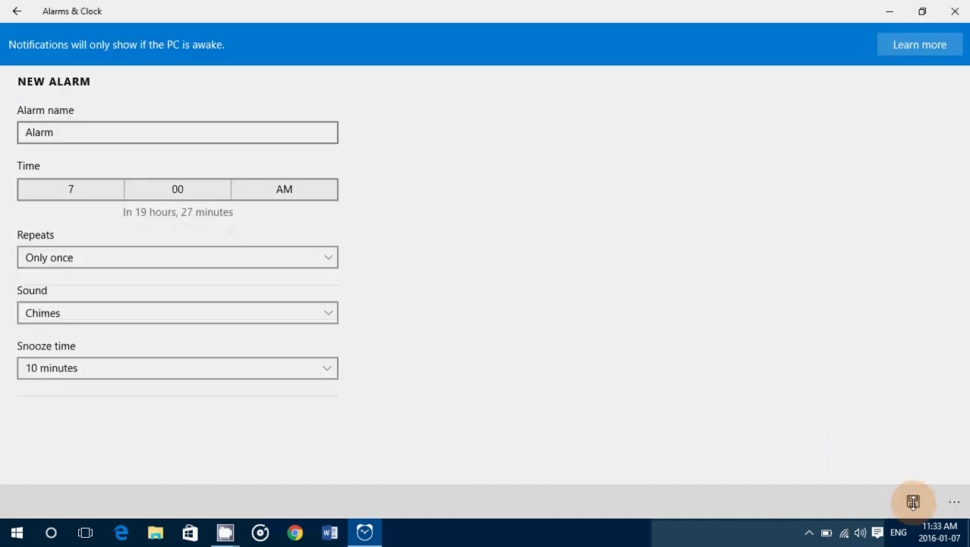
left_click(68, 132)
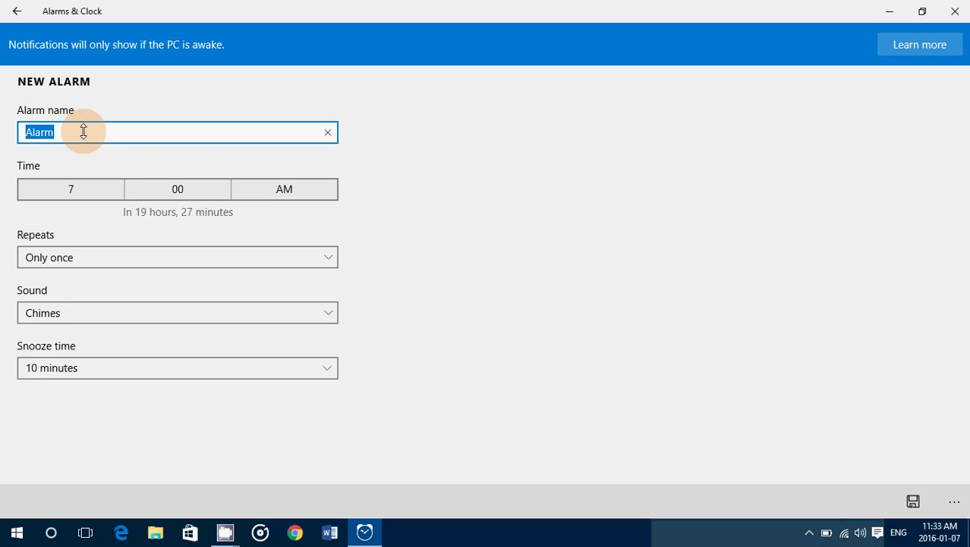
double_click(13, 130)
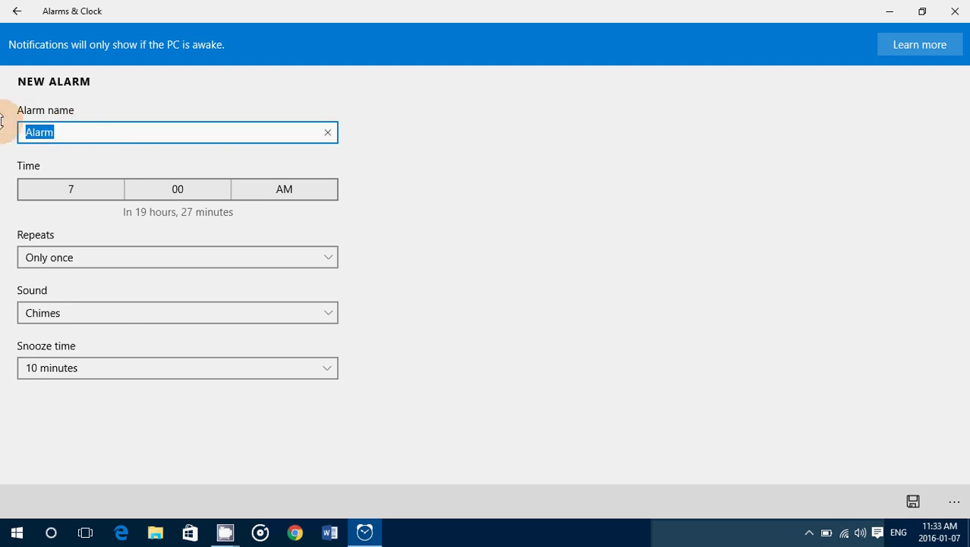
type("go to the gym")
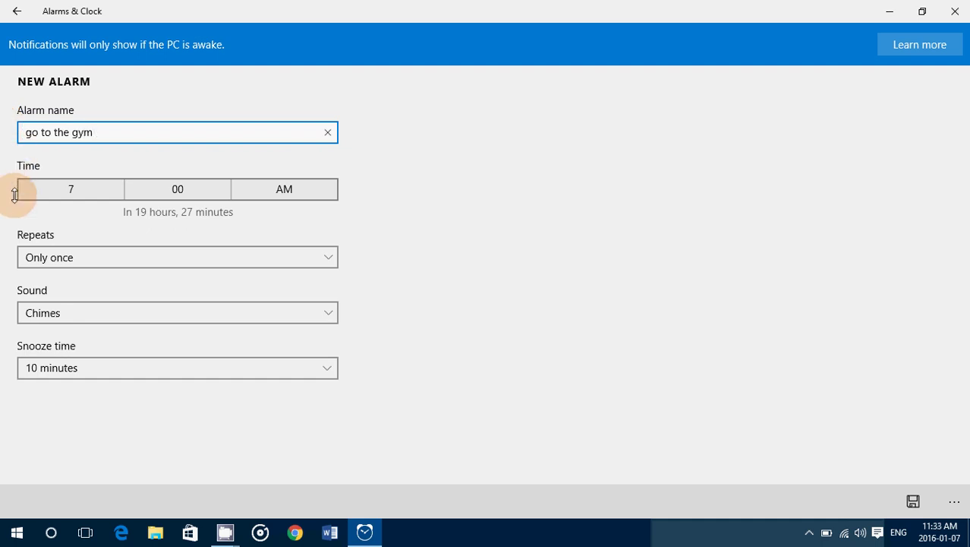
left_click(84, 188)
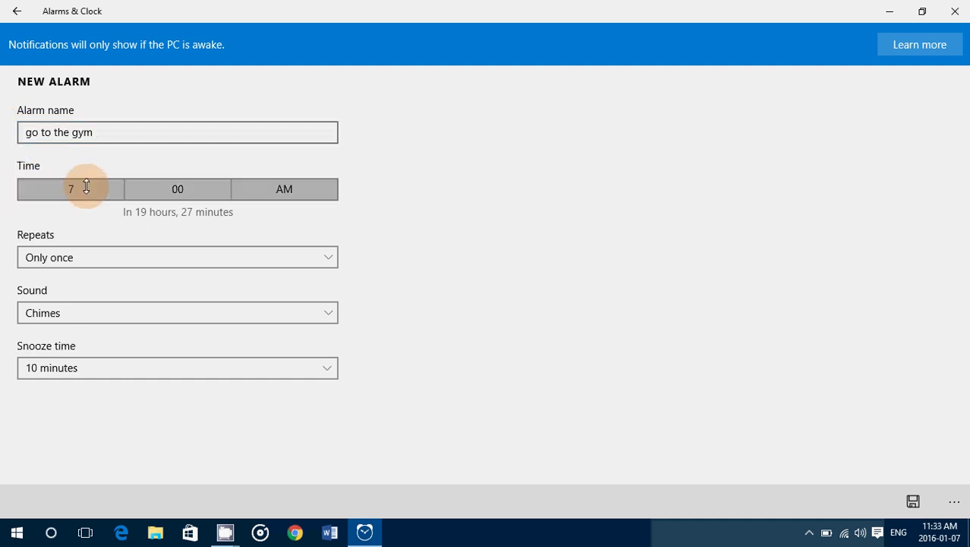
left_click(76, 219)
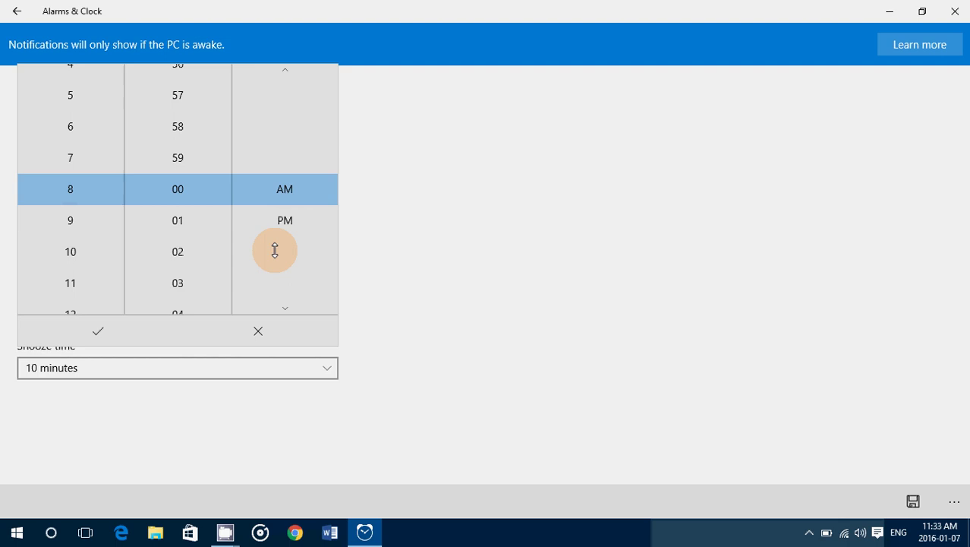
left_click(253, 332)
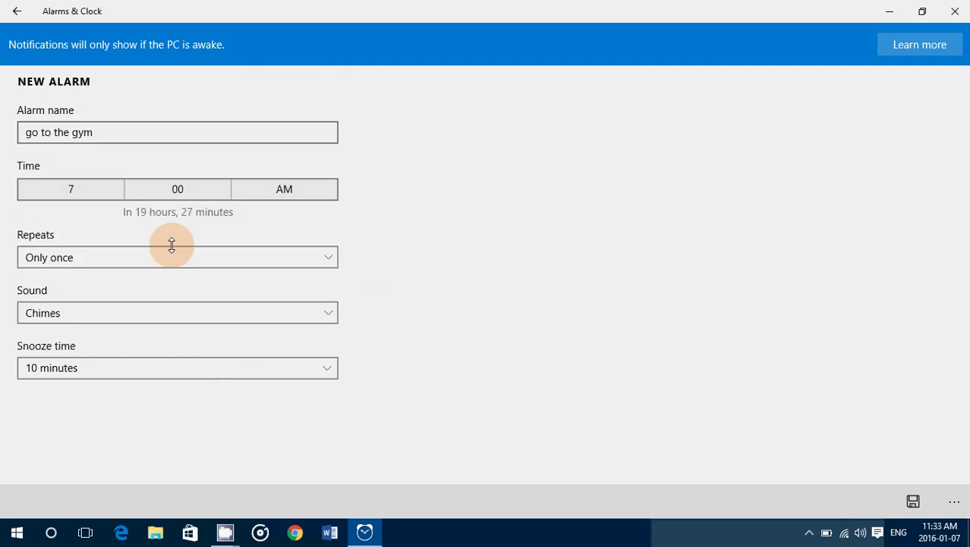
Set the new alarm to repeat on Monday, Tuesday, Wednesday, Thursday and Friday.
left_click(85, 257)
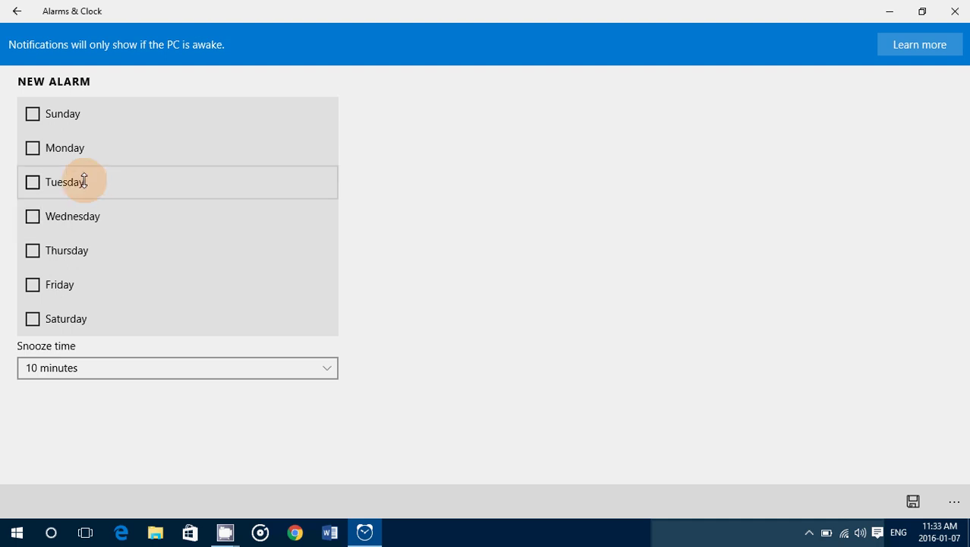
left_click(32, 148)
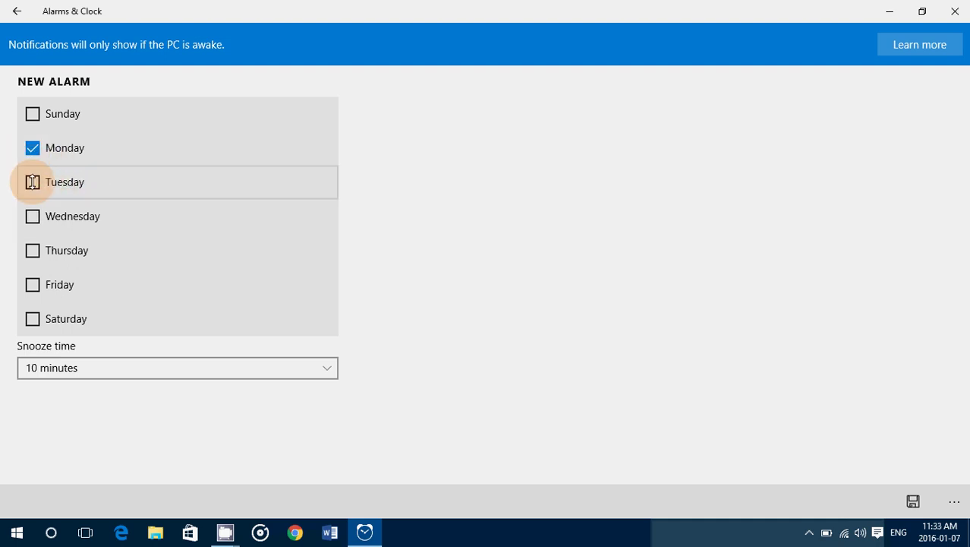
left_click(32, 182)
left_click(33, 216)
left_click(32, 250)
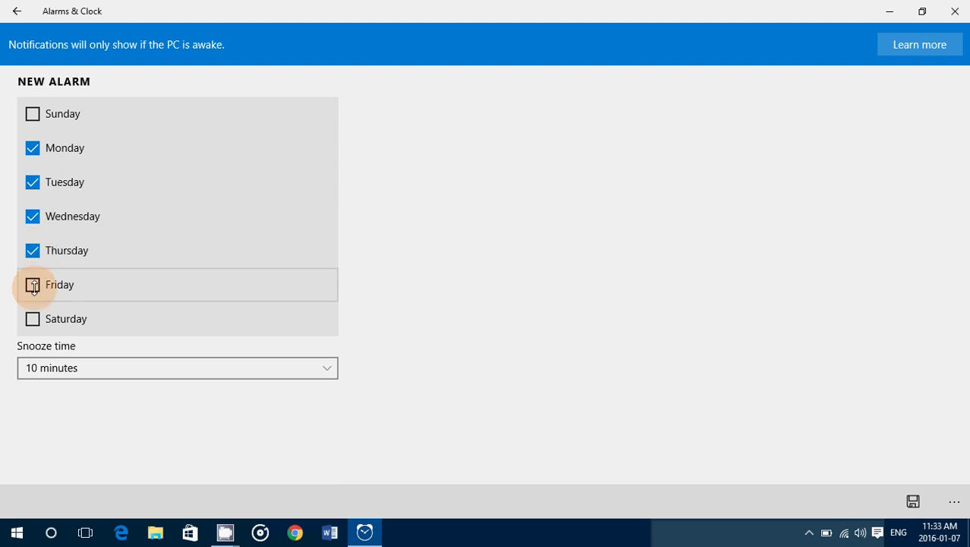
left_click(32, 285)
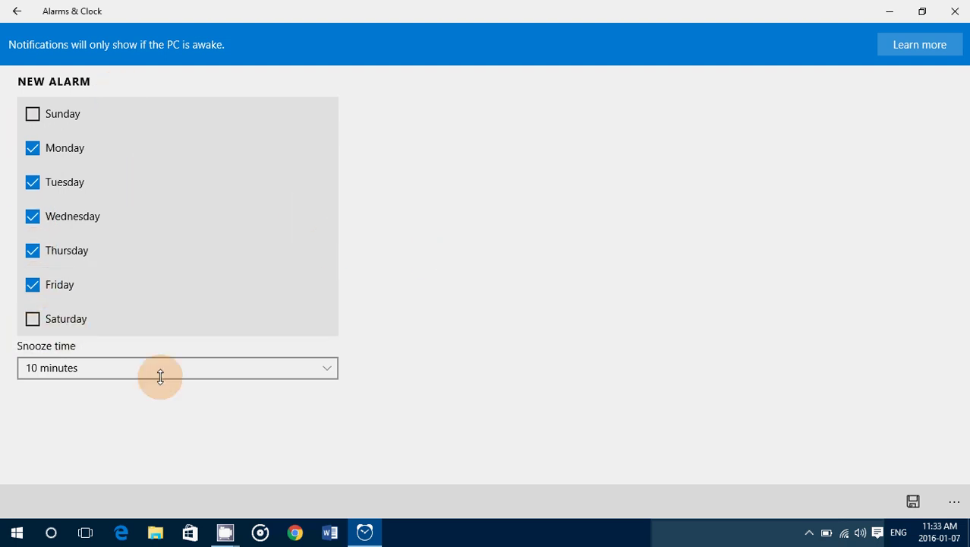
left_click(15, 10)
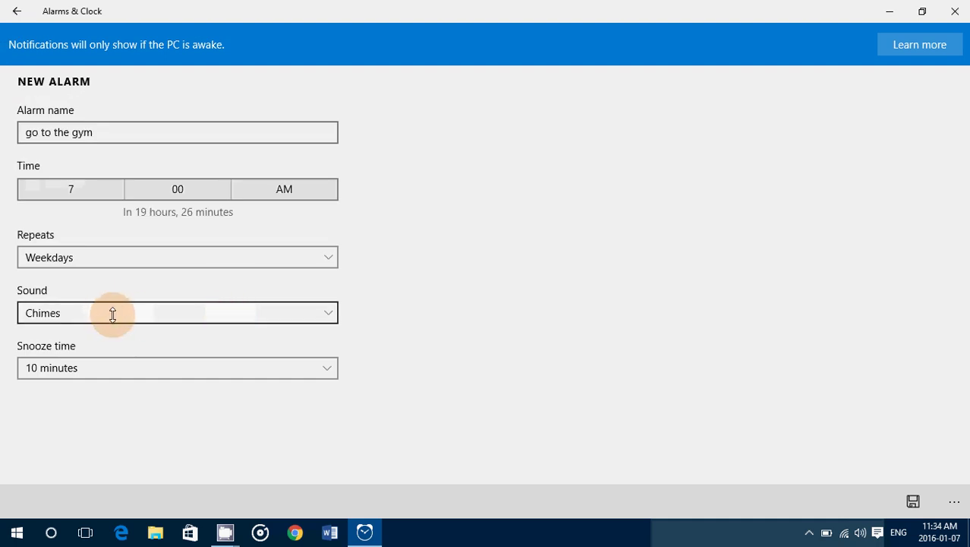
Preview the Tap sound, choose it for the gym alarm, and save the alarm.
left_click(85, 310)
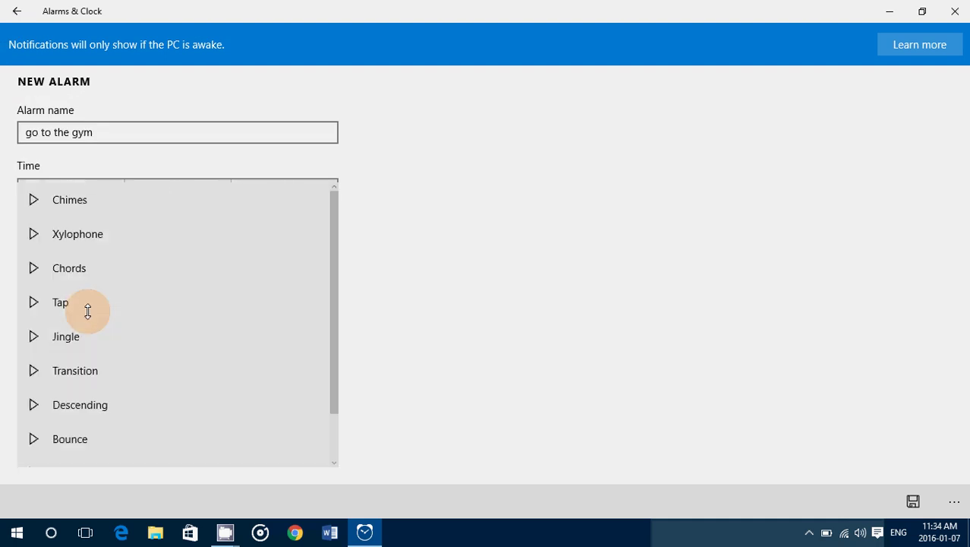
left_click(34, 301)
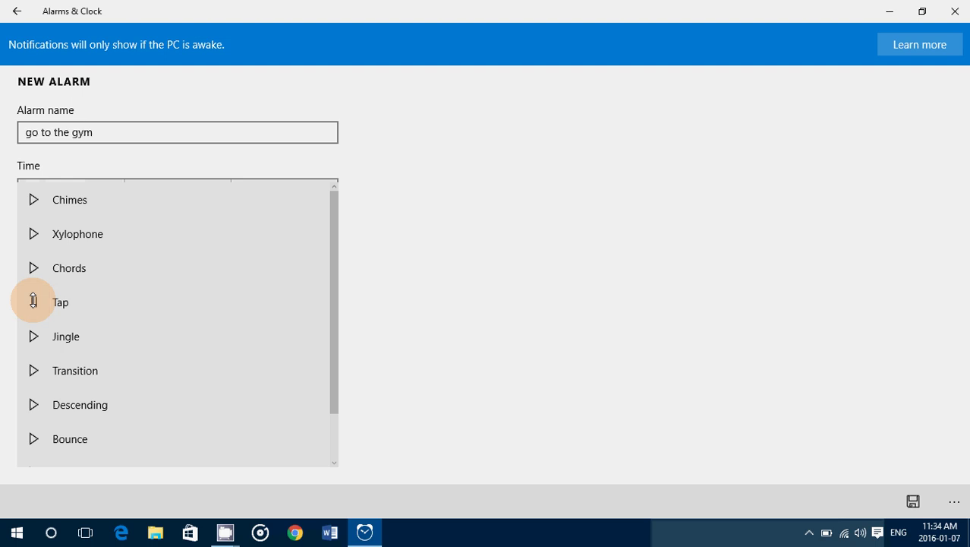
left_click(61, 301)
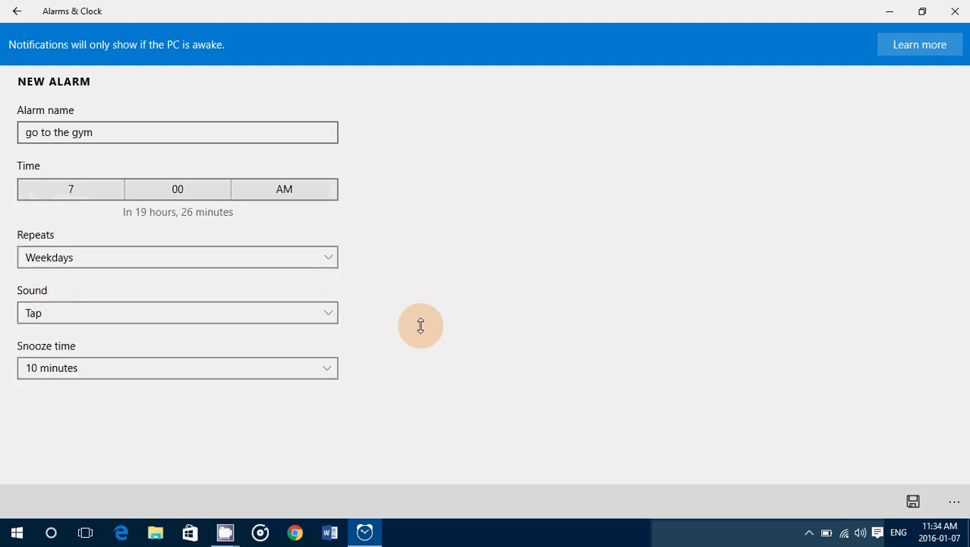
left_click(913, 499)
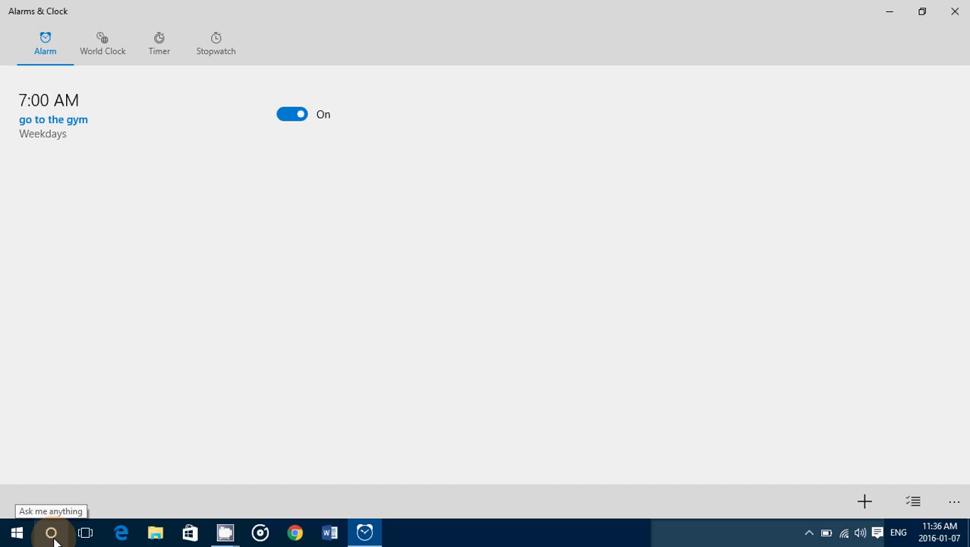
Search Windows for "power se" and open the Power & sleep settings.
left_click(52, 534)
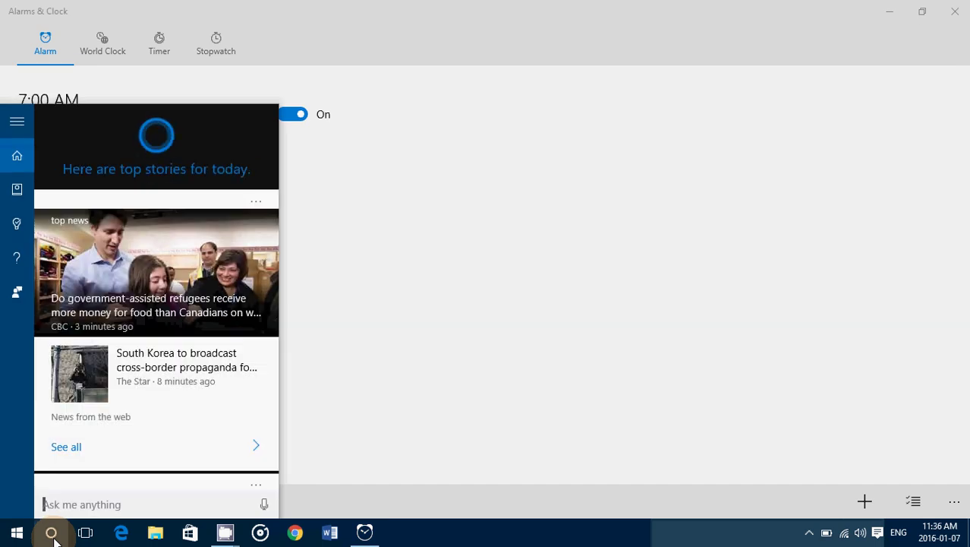
type("power")
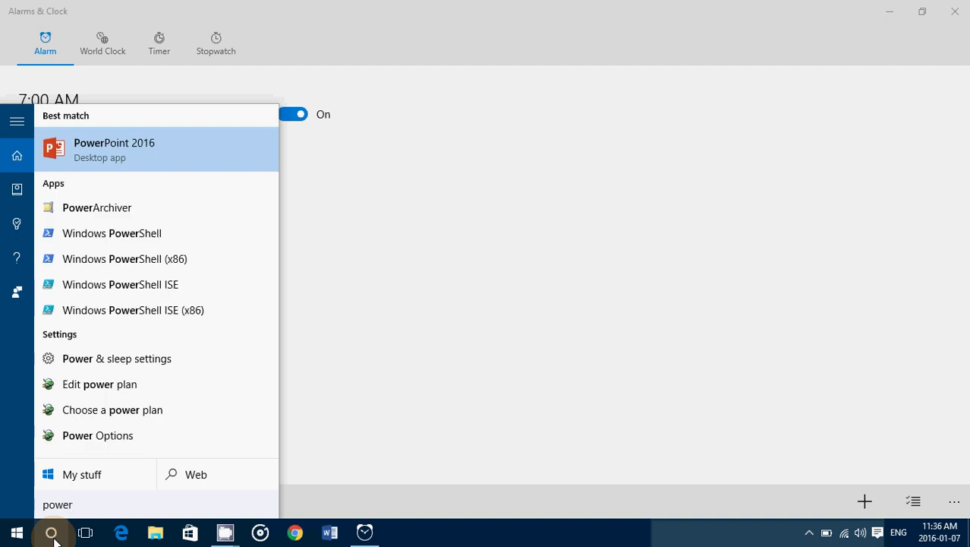
type(" se")
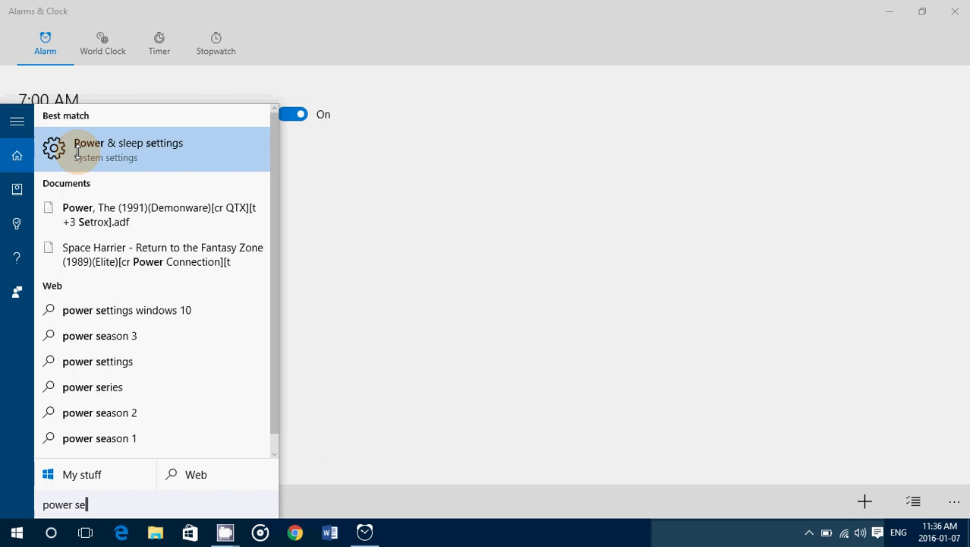
left_click(166, 151)
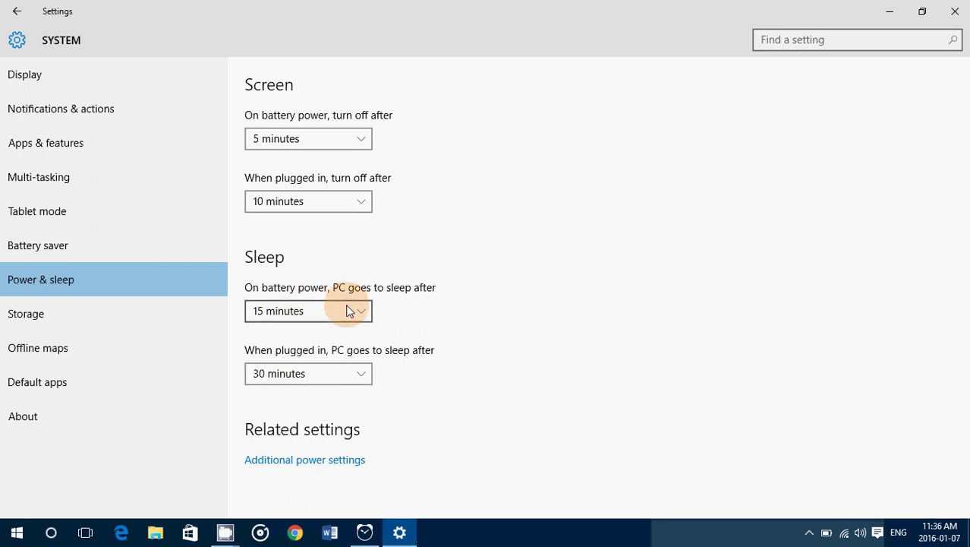
Open the advanced power settings of the Balanced power plan from the additional power settings.
left_click(284, 460)
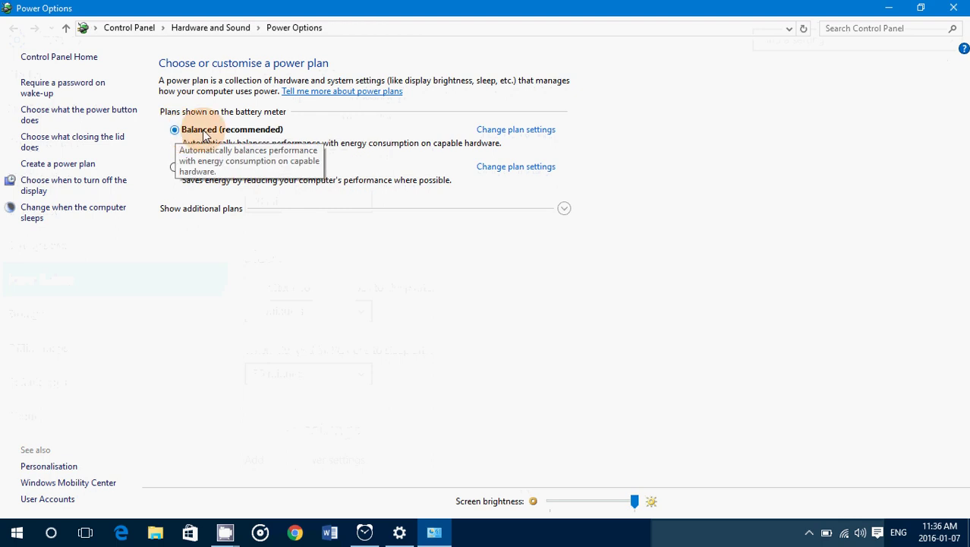
left_click(516, 130)
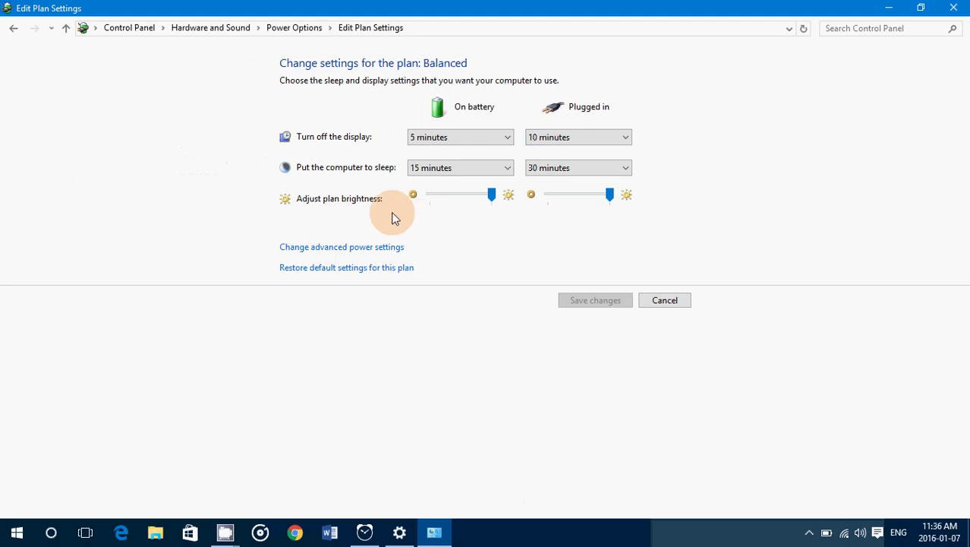
left_click(347, 248)
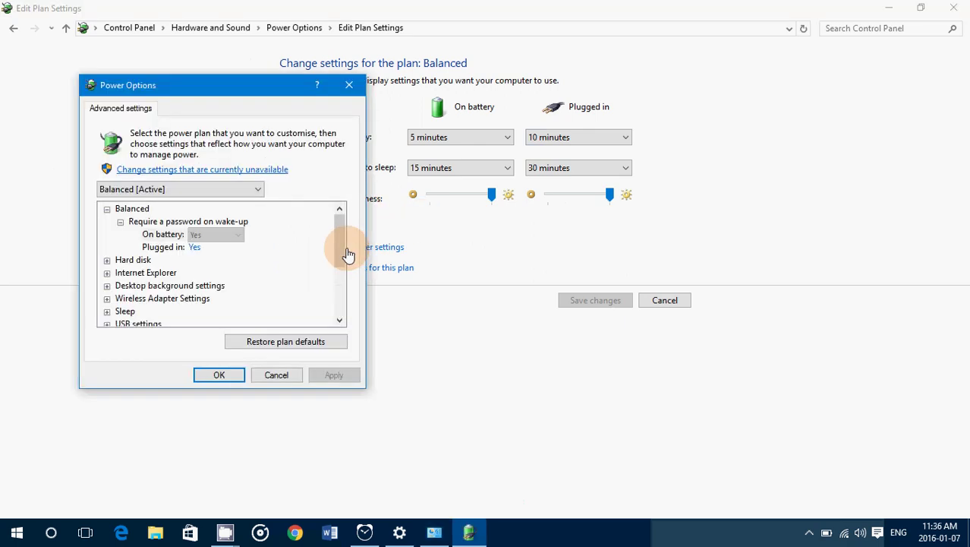
Expand the Sleep group and its Hibernate after entry to view the battery and plugged-in times.
left_click_drag(339, 248, 342, 254)
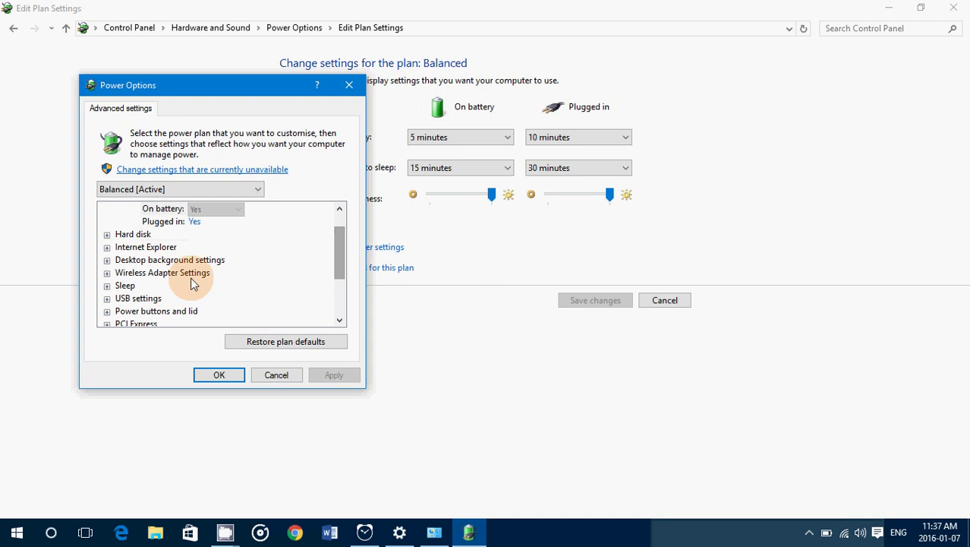
left_click(107, 286)
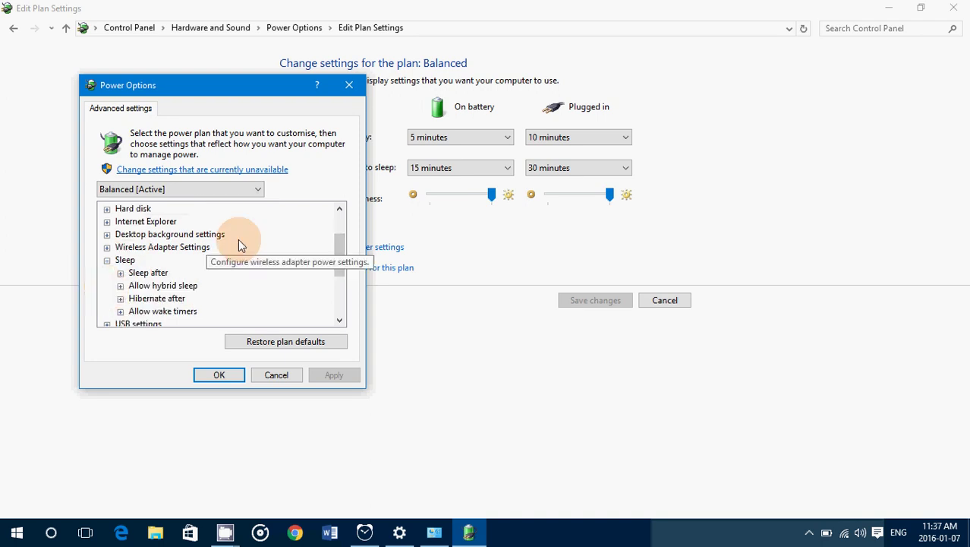
left_click(121, 299)
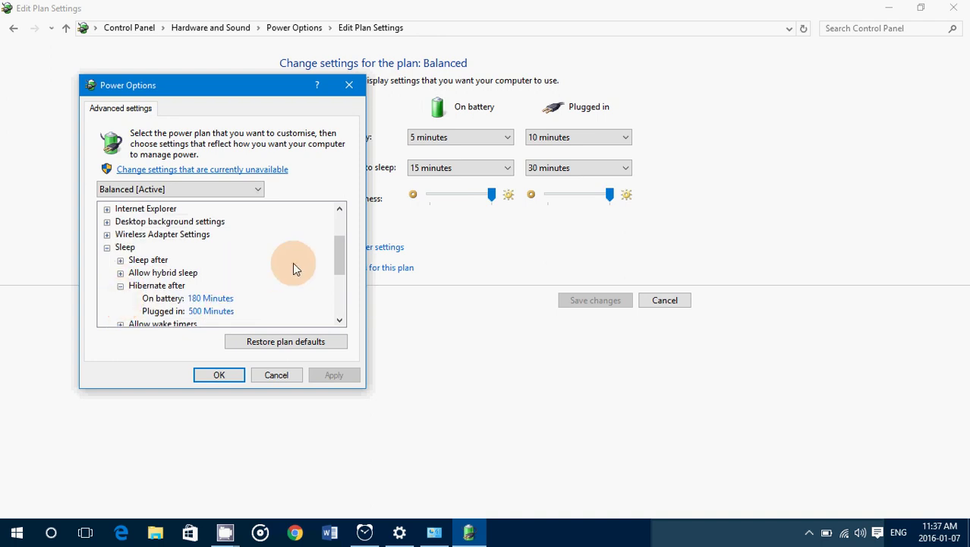
Set the plugged-in hibernation time to 500 minutes and apply it, and change it to 800 minutes and apply it again.
left_click_drag(342, 253, 342, 270)
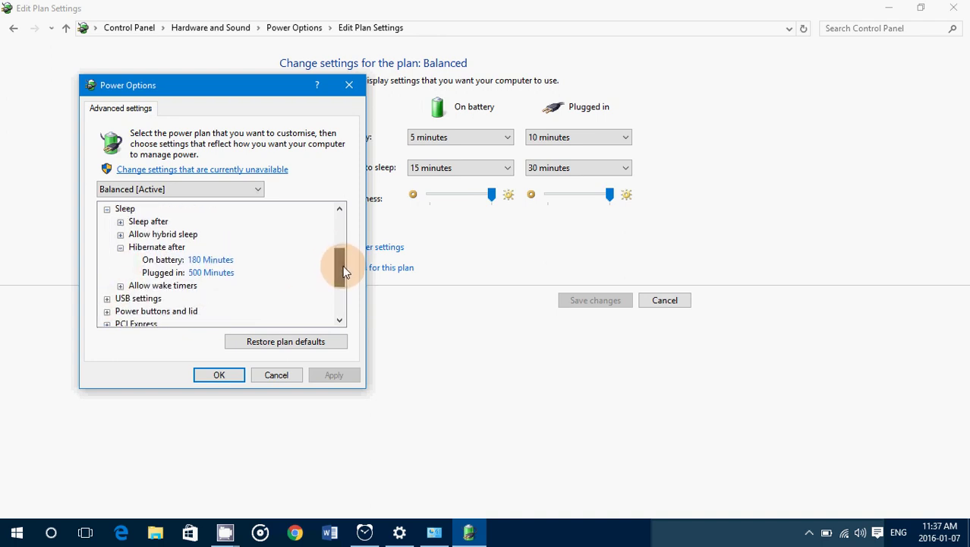
left_click(229, 274)
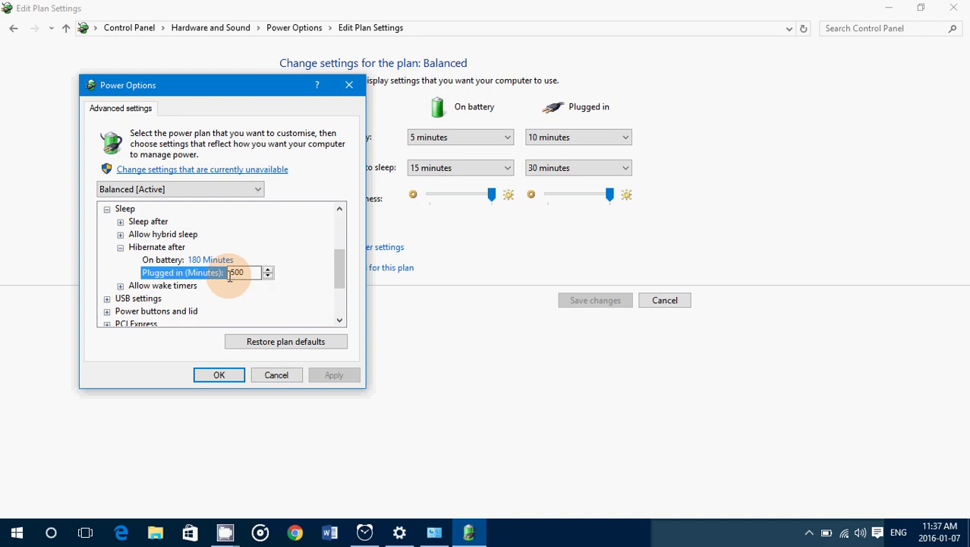
left_click_drag(255, 273, 205, 273)
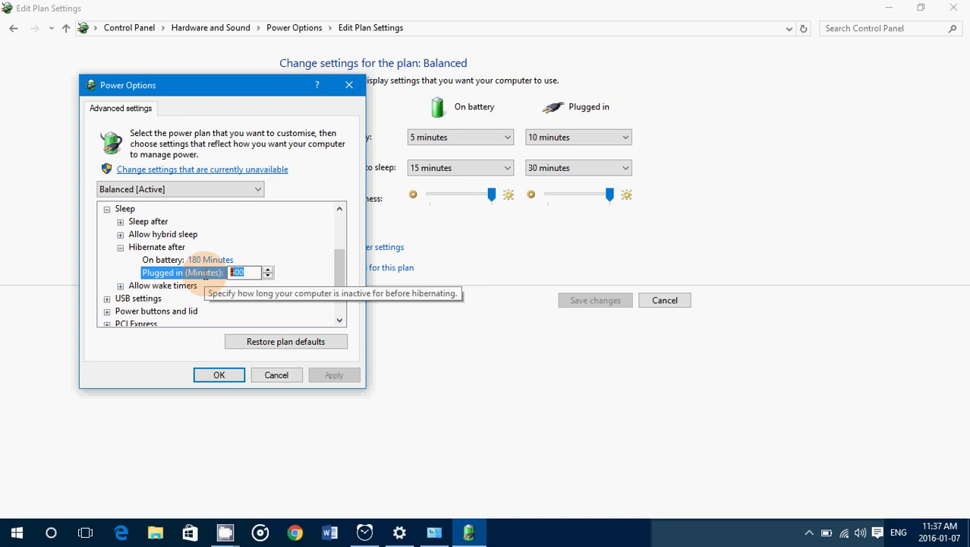
type("500")
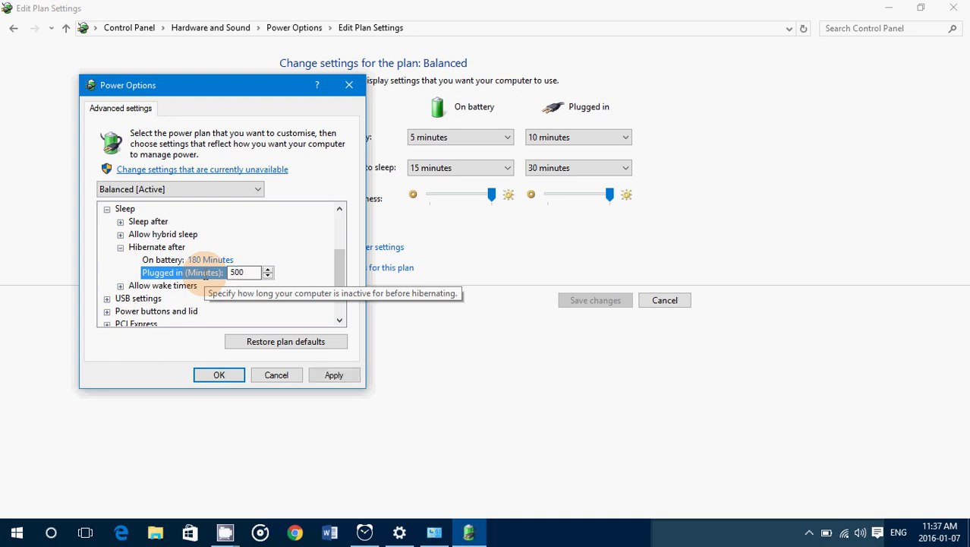
left_click(336, 375)
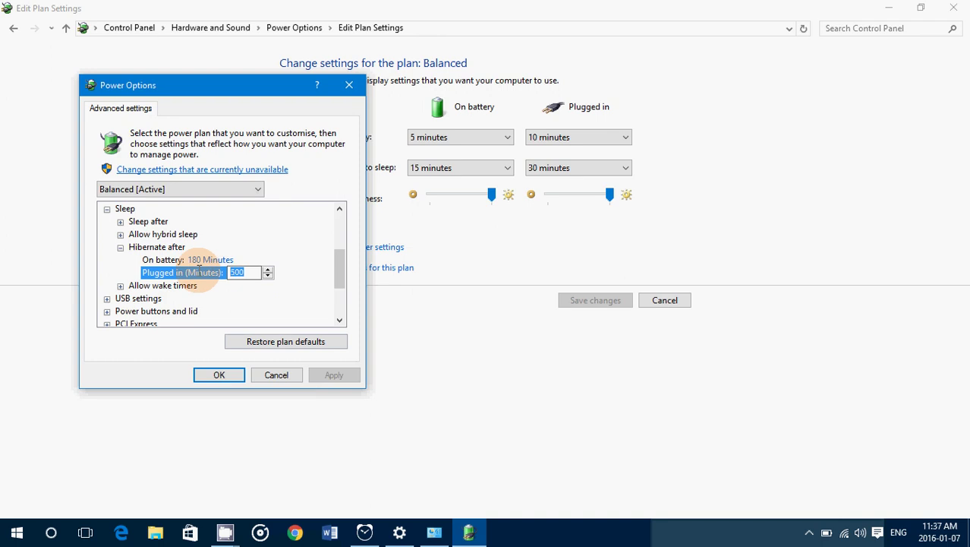
type("800")
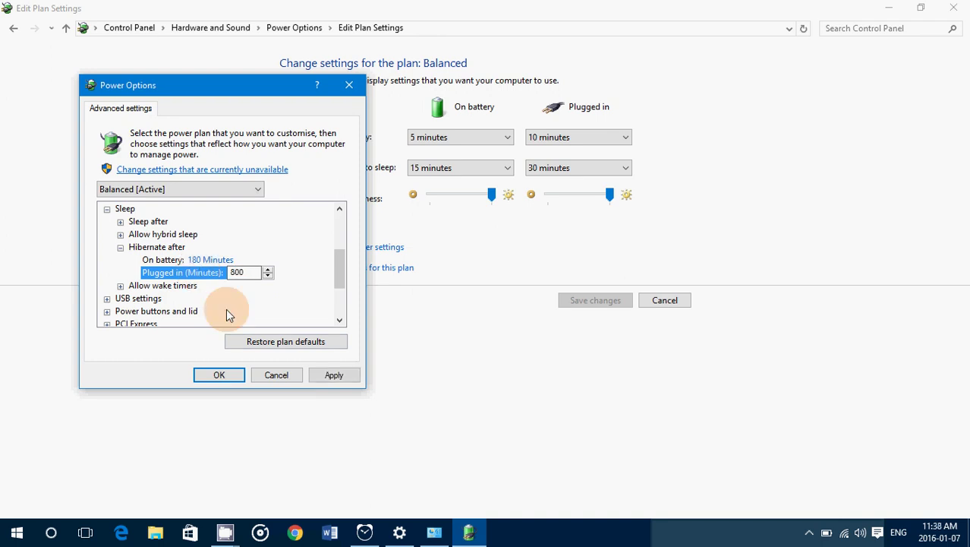
left_click(338, 376)
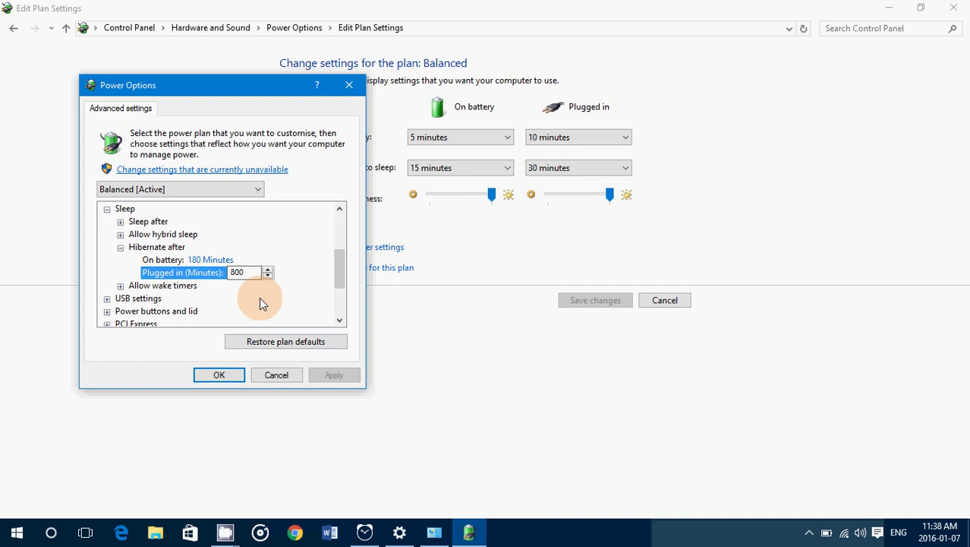
Set the plugged-in Hibernate after time to 0 minutes and apply the change.
left_click_drag(245, 272, 171, 262)
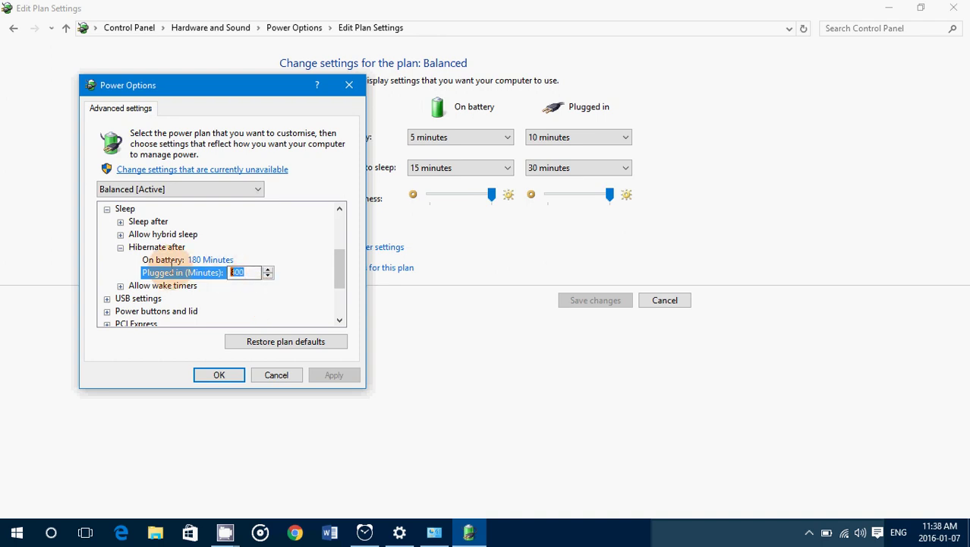
type("0")
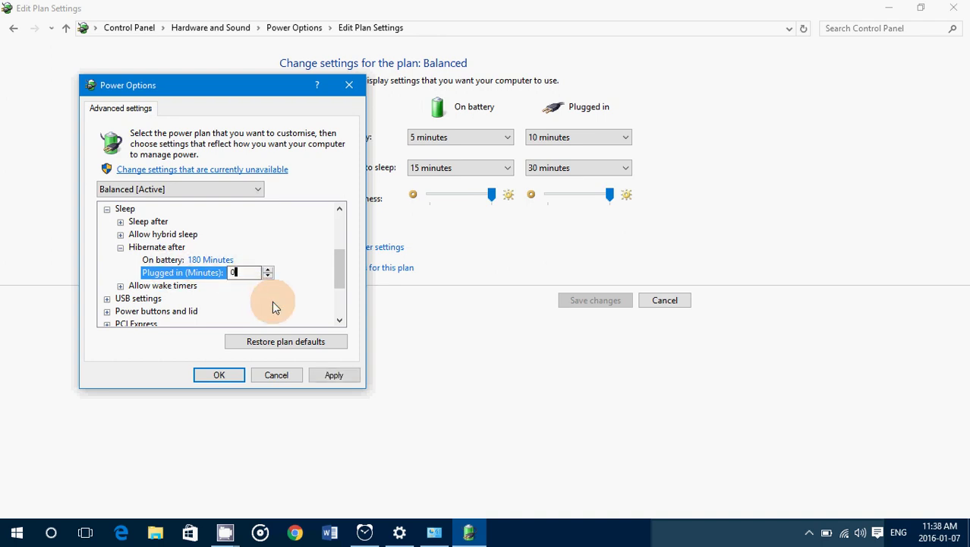
left_click(336, 375)
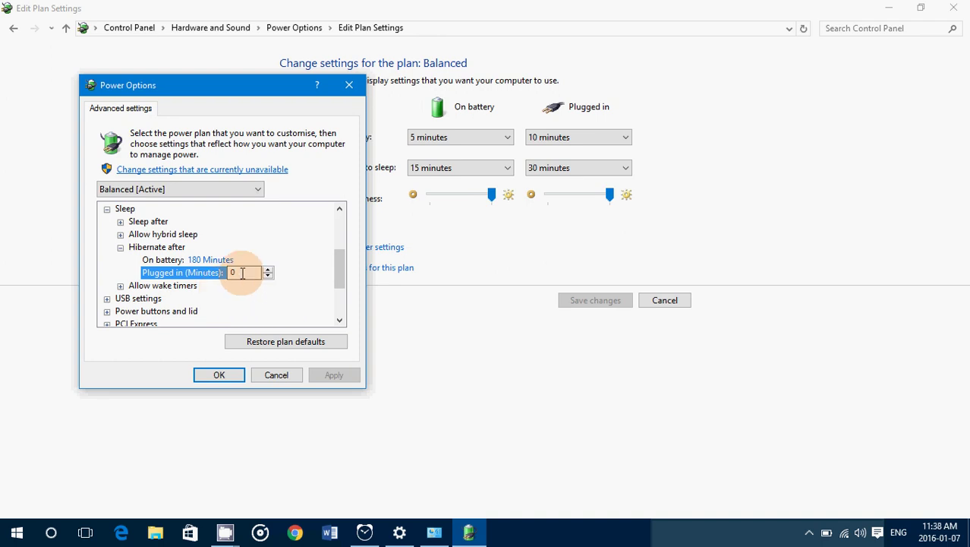
View the battery and plugged-in options of Allow wake timers, and accept the power options and close the settings windows.
left_click(119, 286)
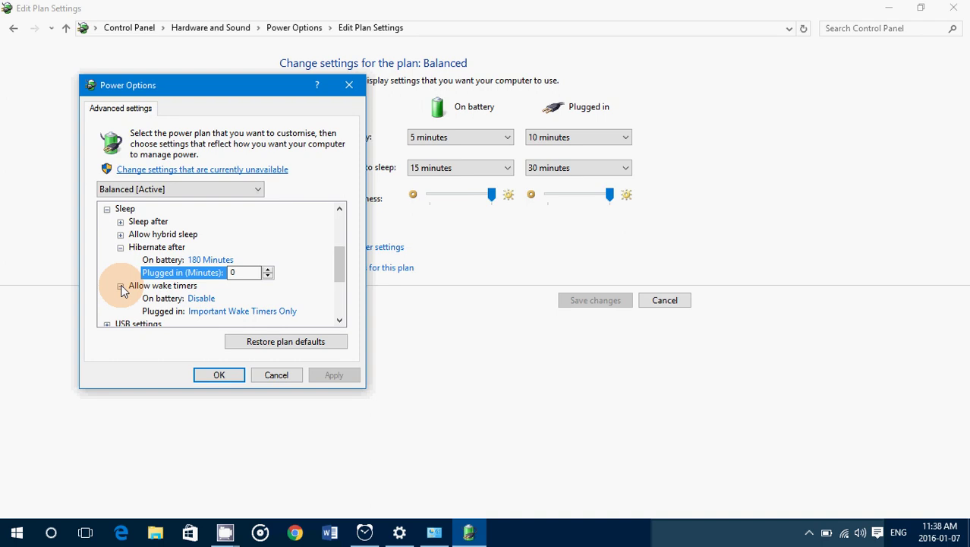
left_click(120, 287)
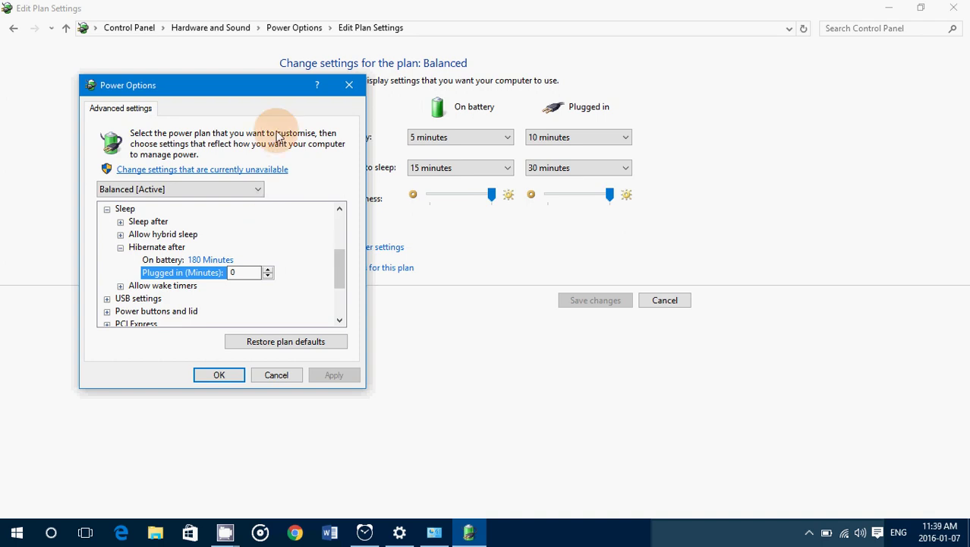
left_click(224, 373)
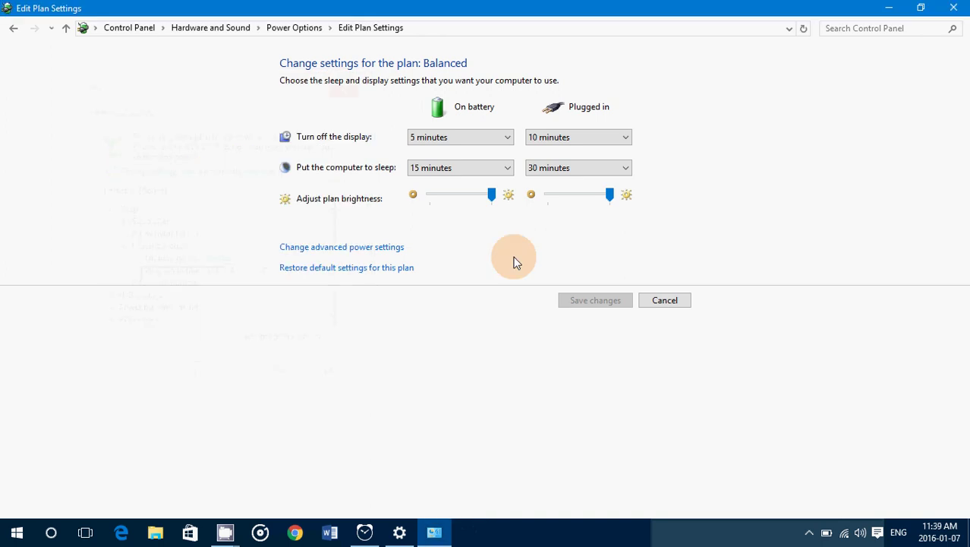
left_click(953, 7)
left_click(955, 11)
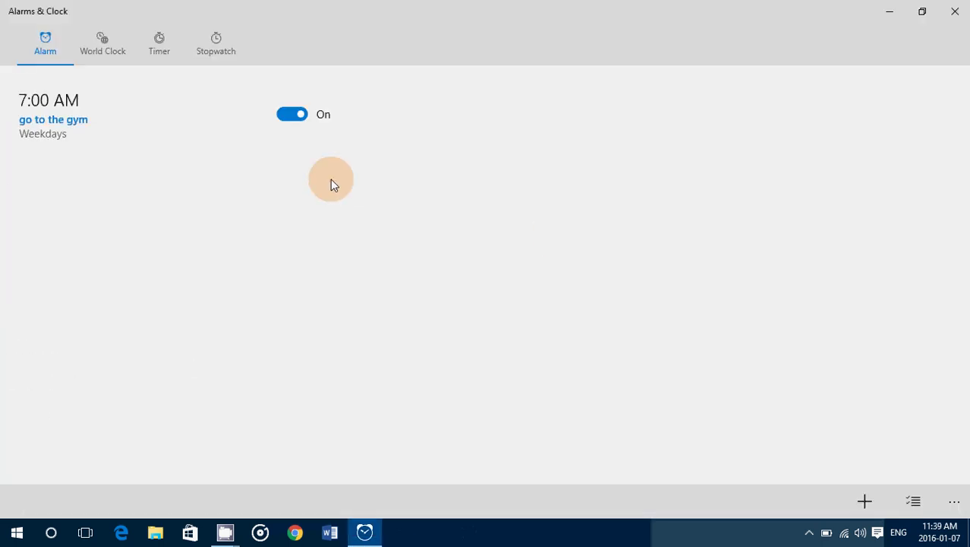
Turn off the 7:00 AM "go to the gym" weekday alarm and close Alarms & Clock.
left_click(291, 115)
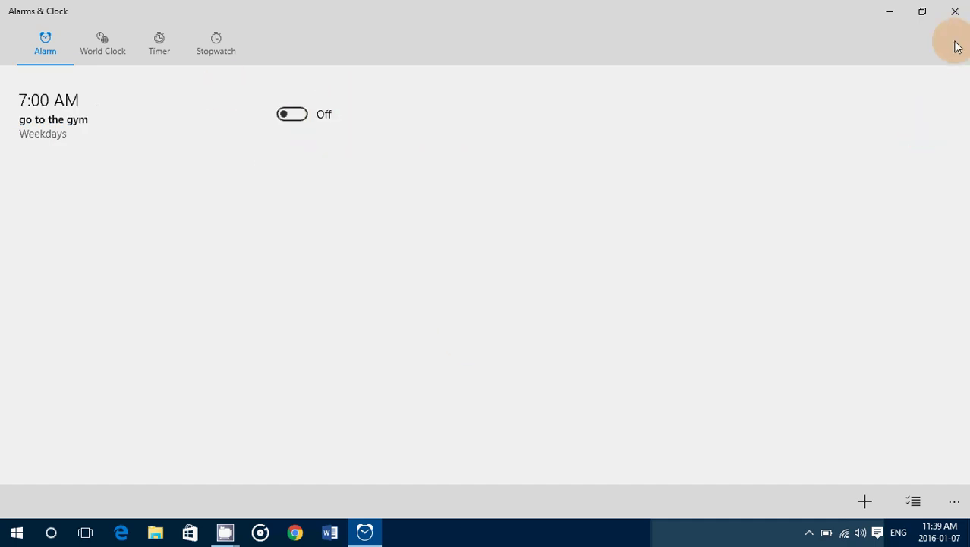
left_click(958, 15)
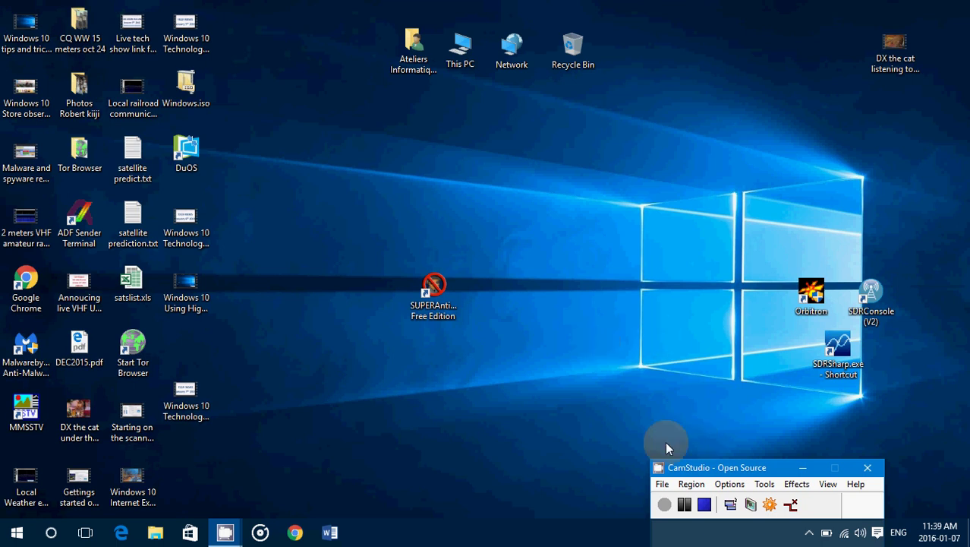
left_click(705, 505)
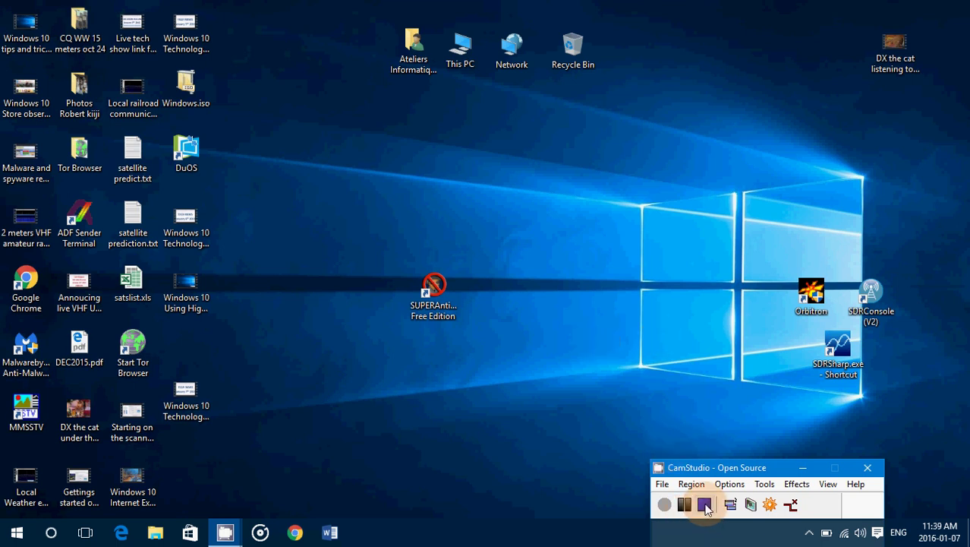